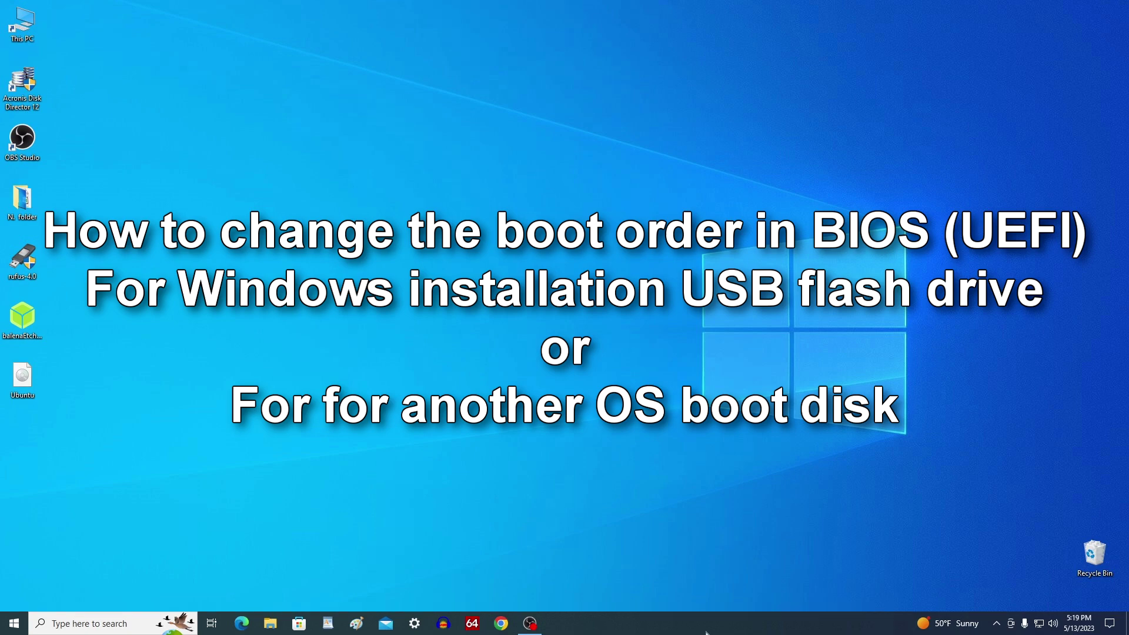
Check the drives under This PC in File Explorer, then restart Windows from Start
click(270, 624)
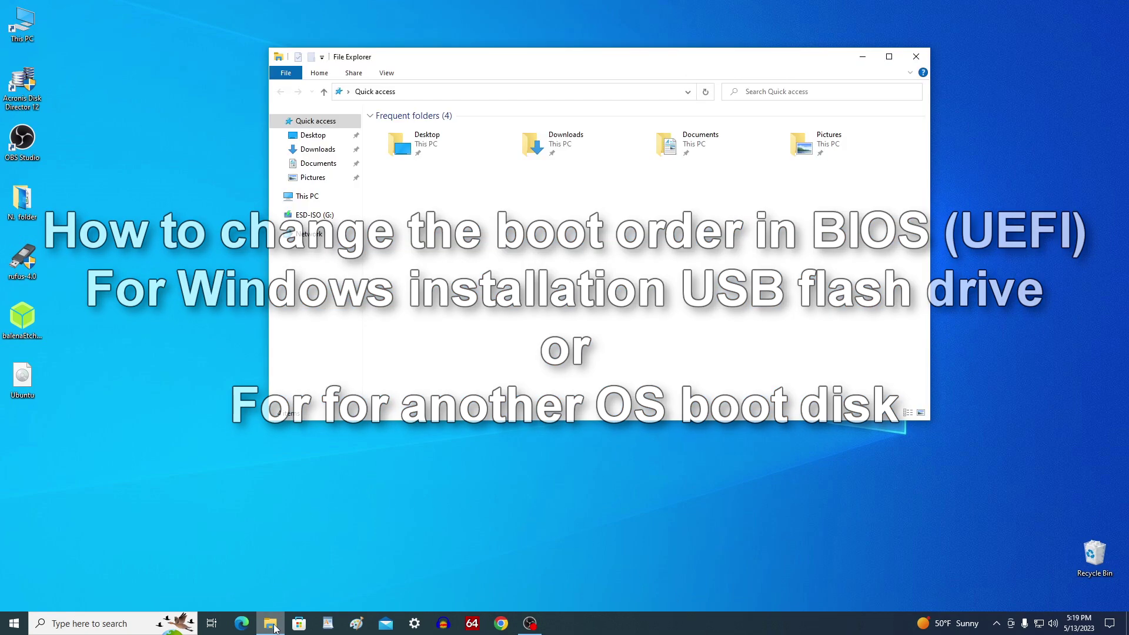
click(346, 204)
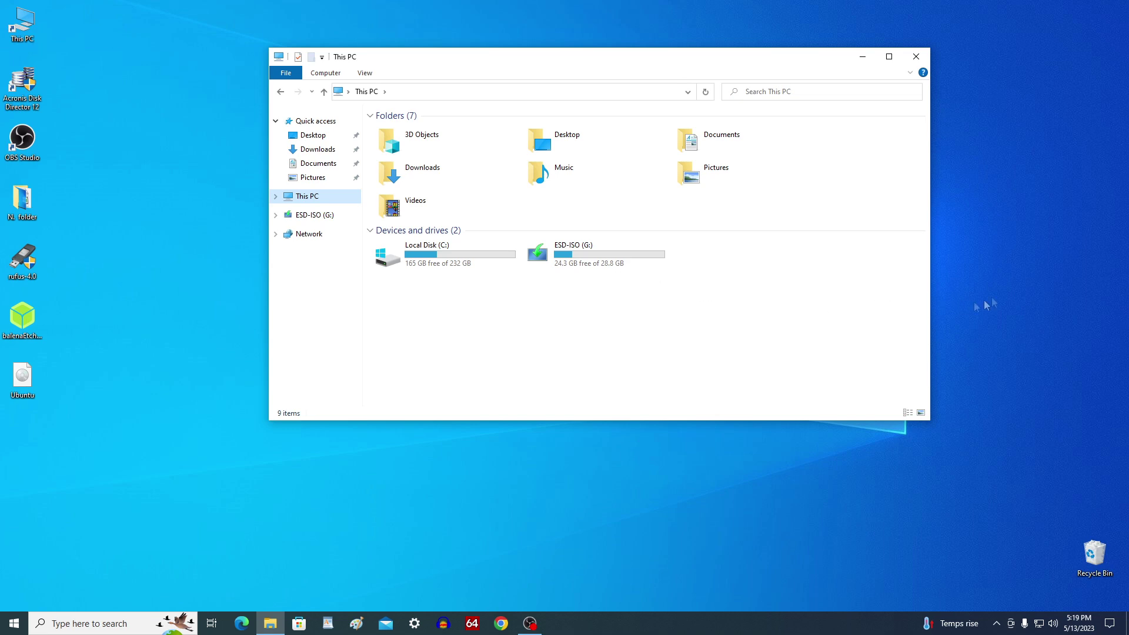
click(922, 60)
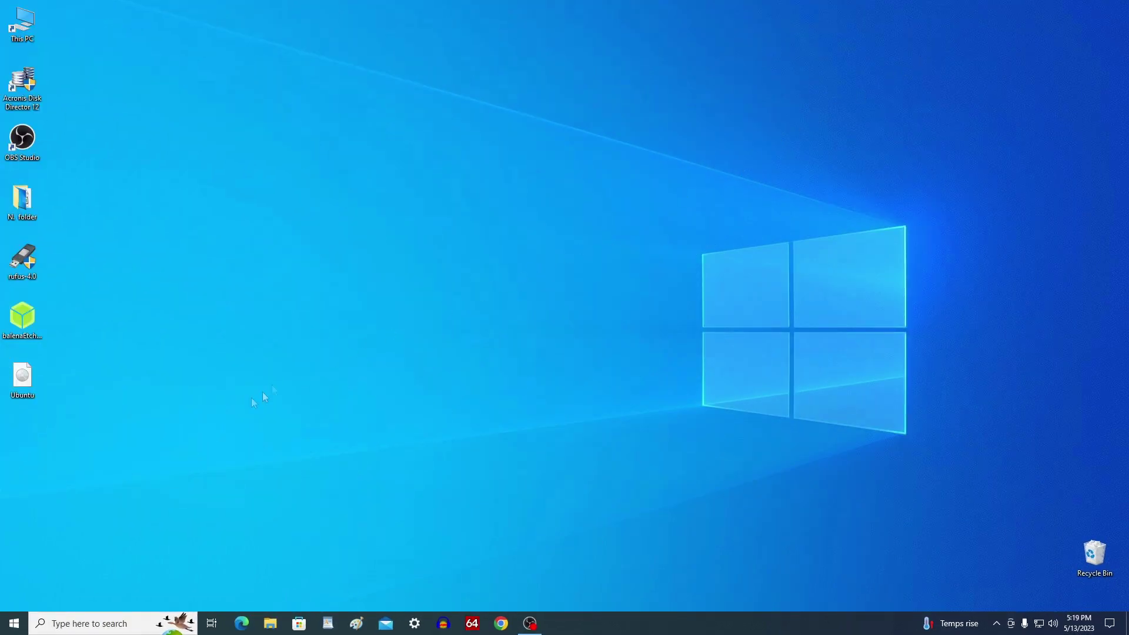
right_click(15, 623)
mouse_move(68, 587)
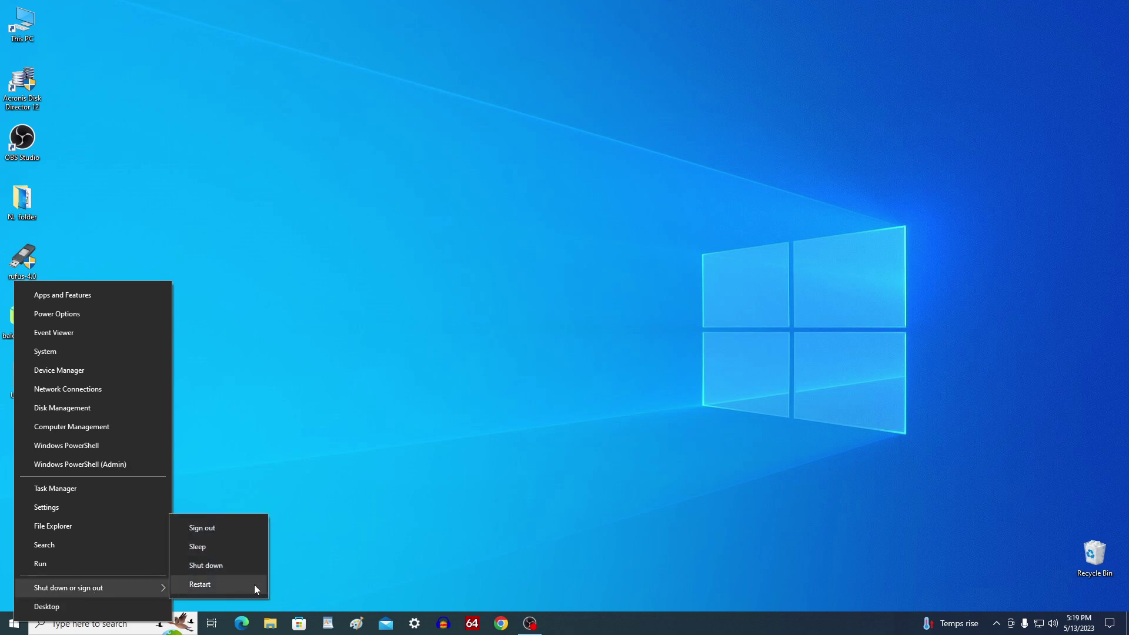
click(255, 585)
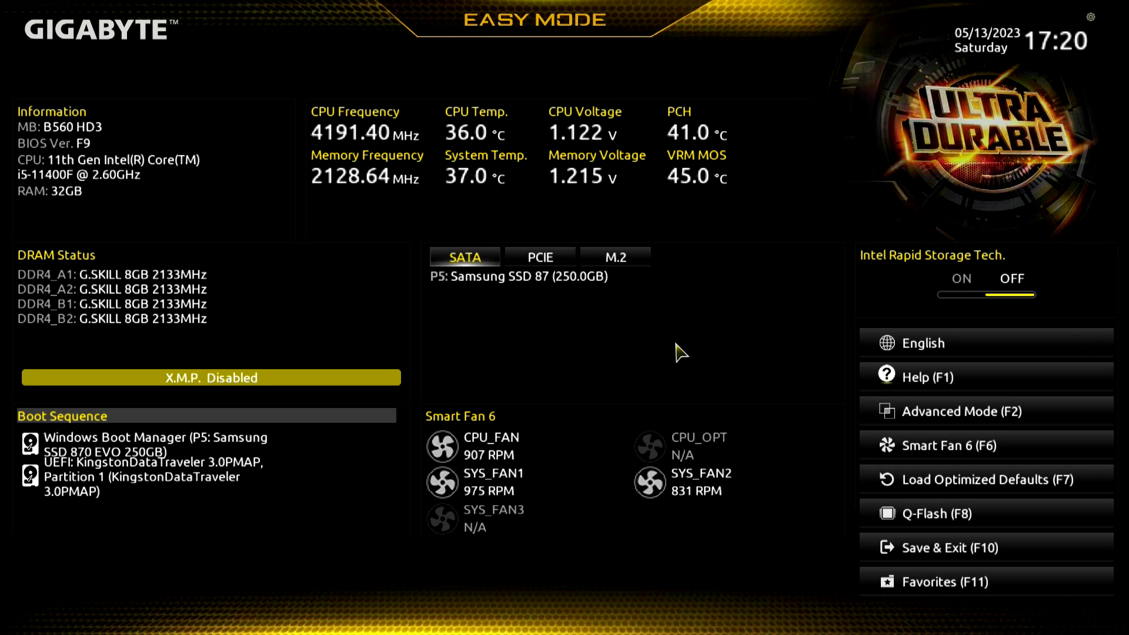
Switch the BIOS to Advanced Mode and move across to the Boot tab
click(1043, 410)
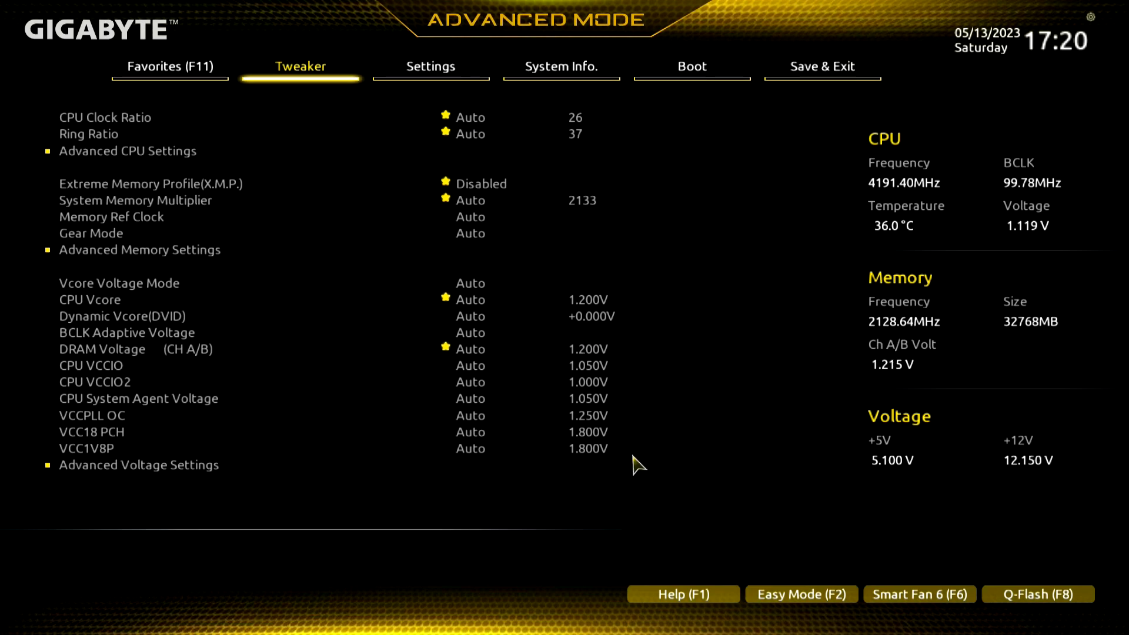
key(Right)
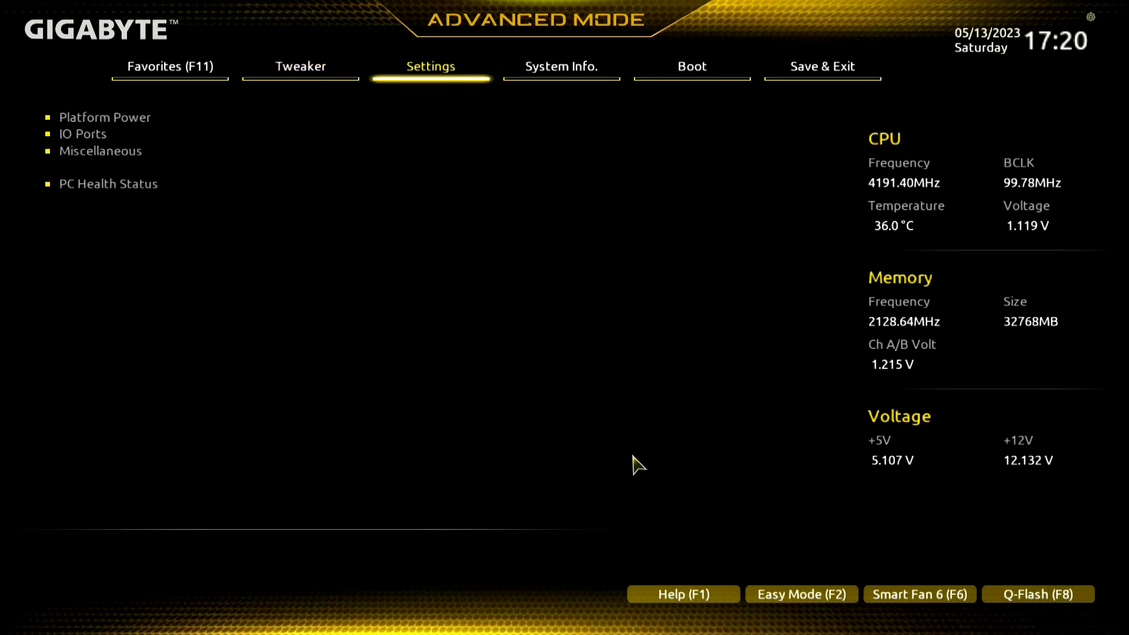
key(Right)
key(Right)
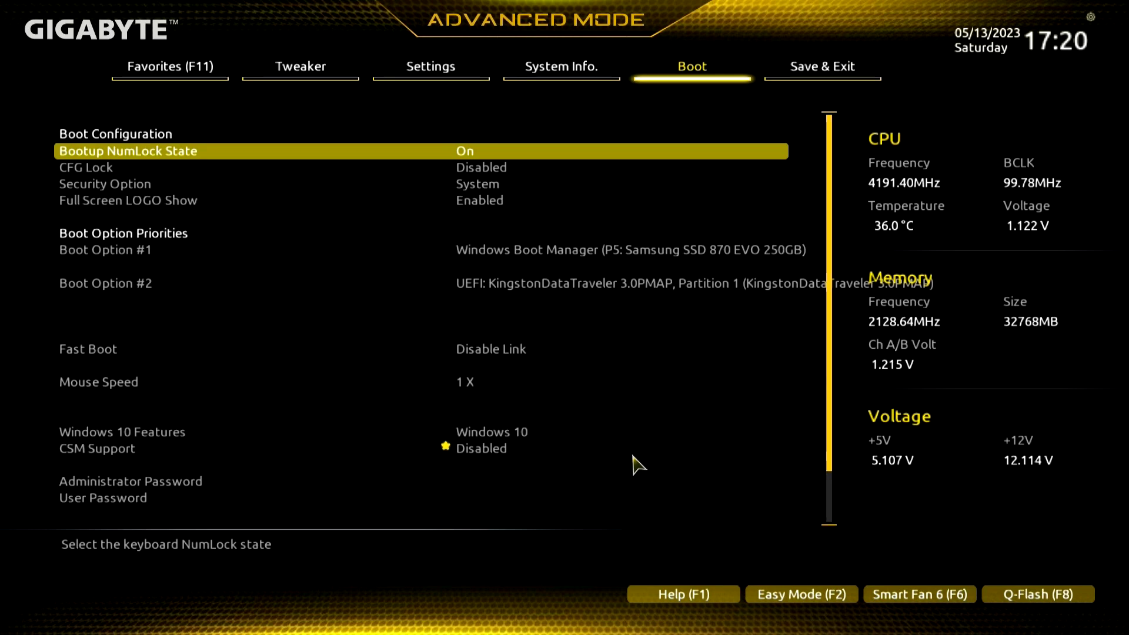
Open the device choice list for Boot Option #1 on the Boot tab
key(Down)
key(Down)
key(Down)
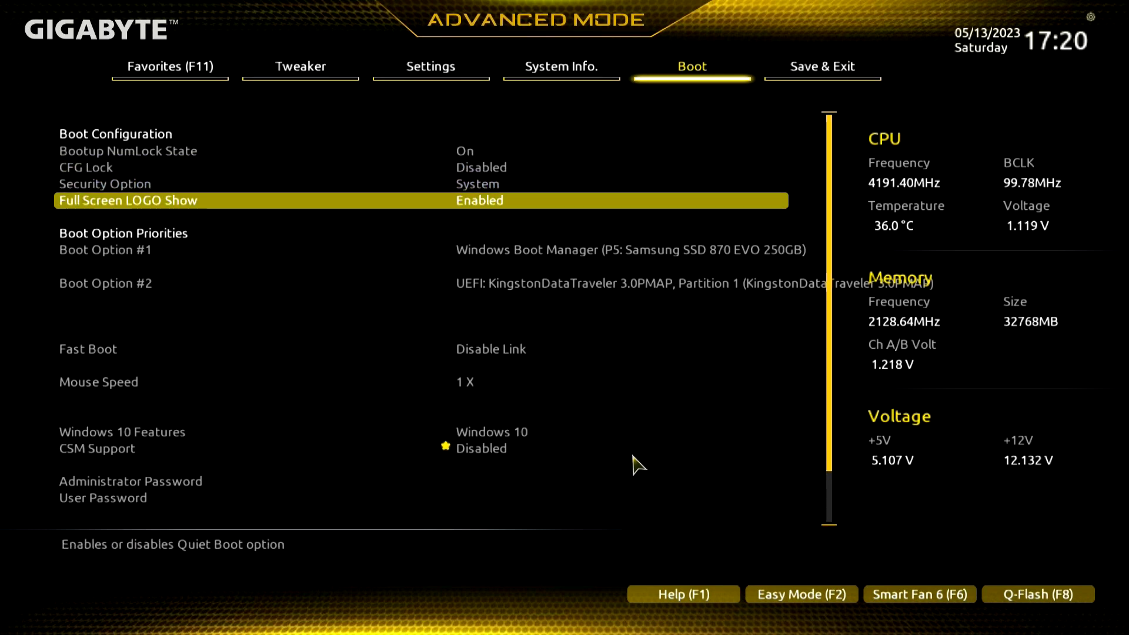
key(Down)
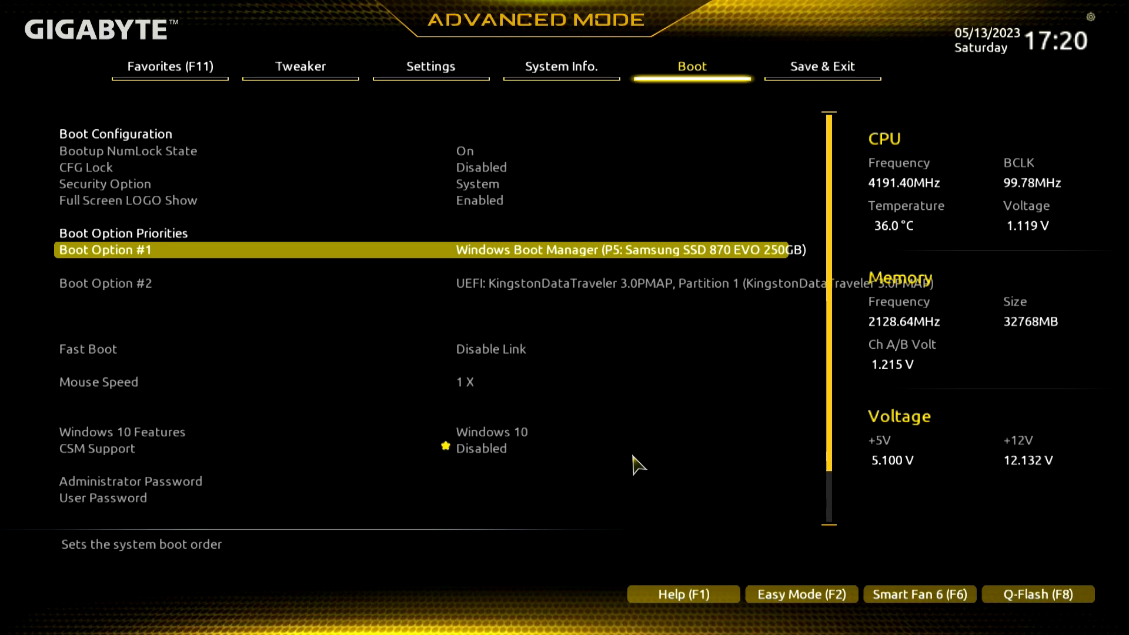
key(Return)
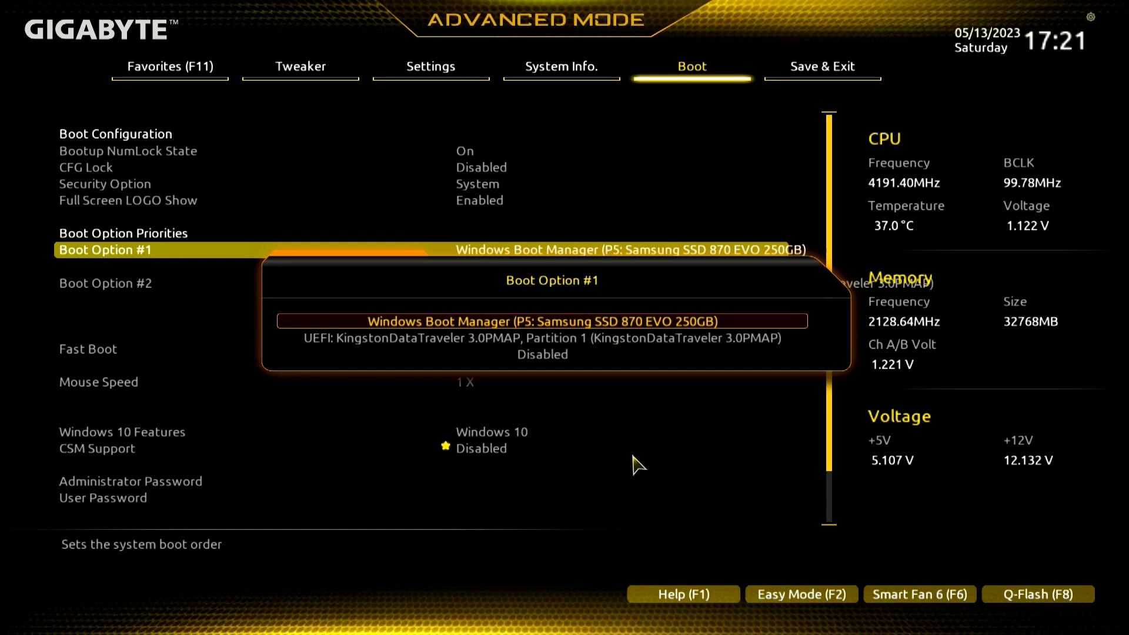
Choose the UEFI Kingston DataTraveler USB drive for Boot Option #1
key(Down)
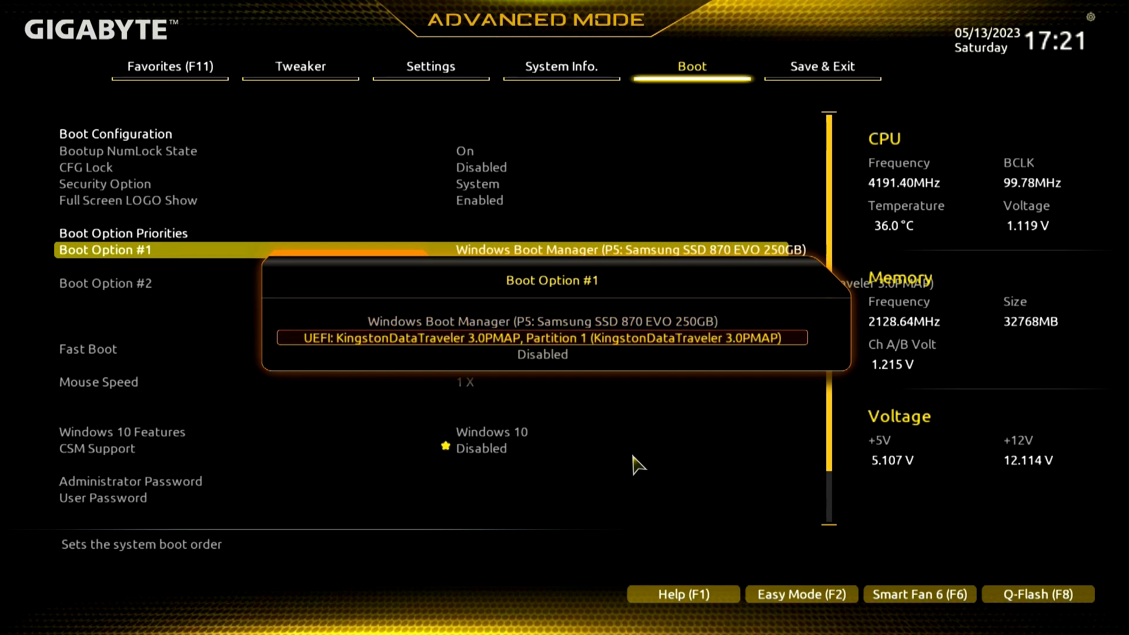
key(Return)
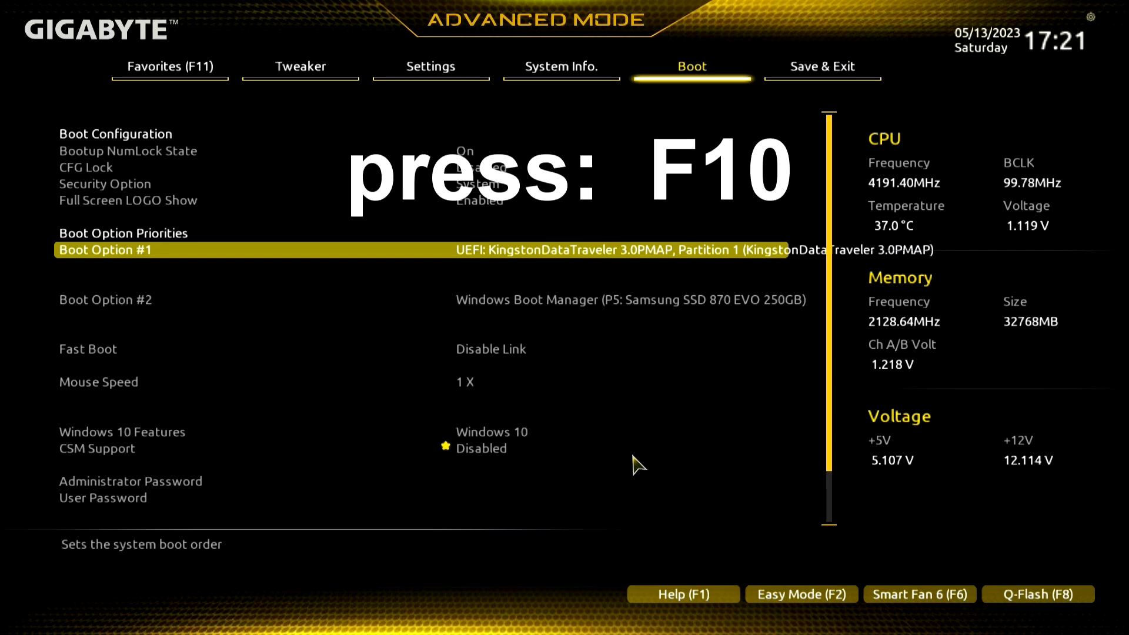
Save and exit with F10, confirming Yes to reboot from the USB drive
key(F10)
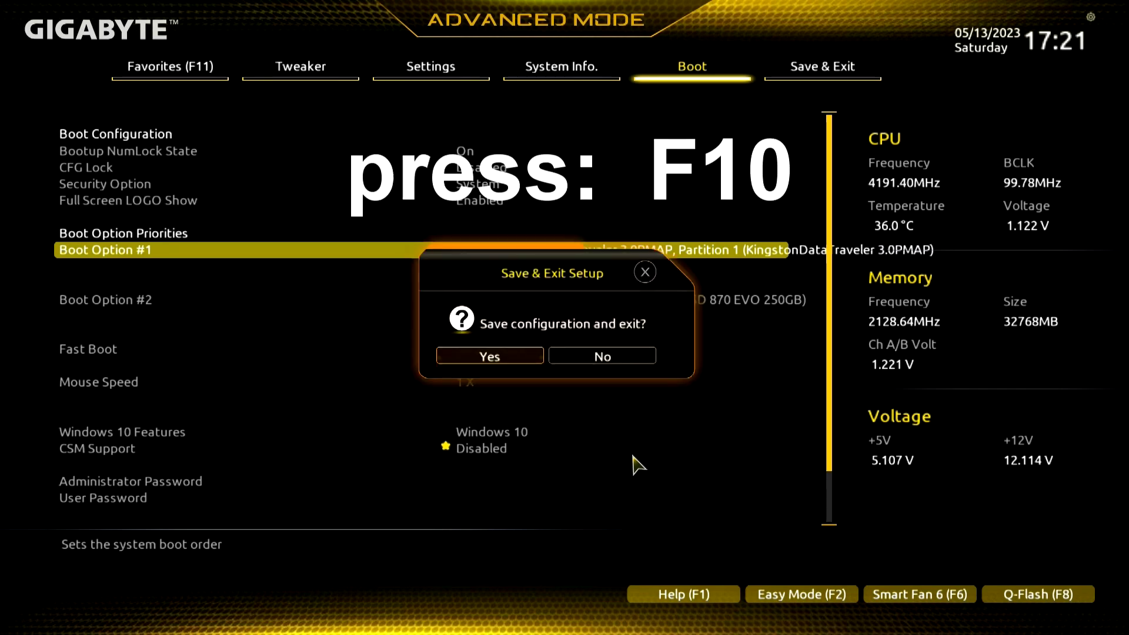
key(Return)
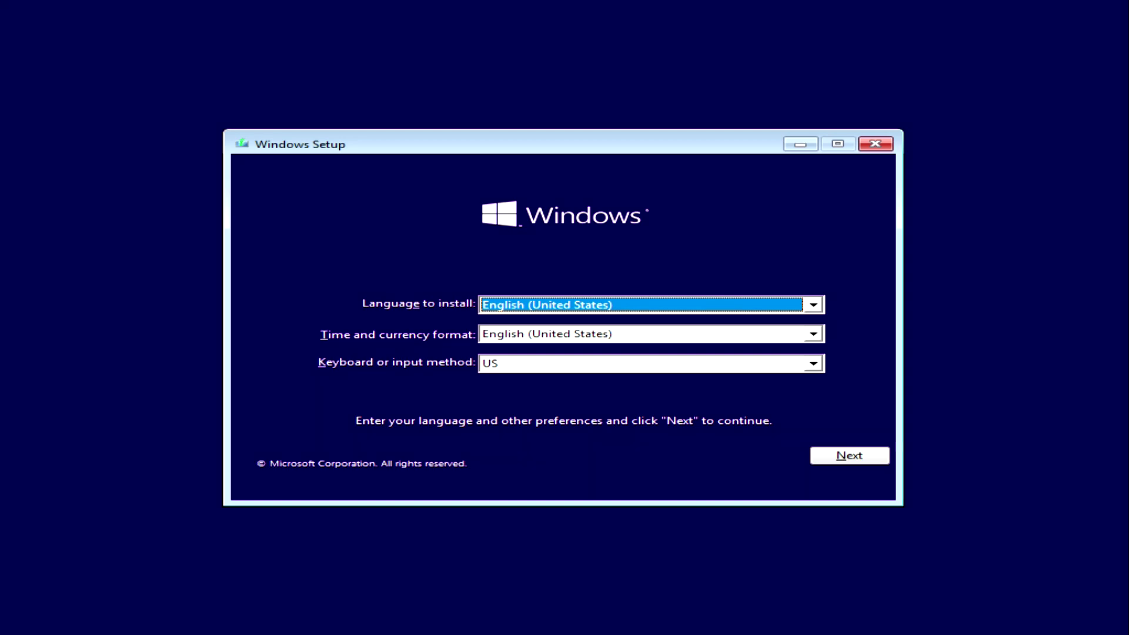
Close Windows Setup and confirm Yes to cancel the Windows installation
click(878, 147)
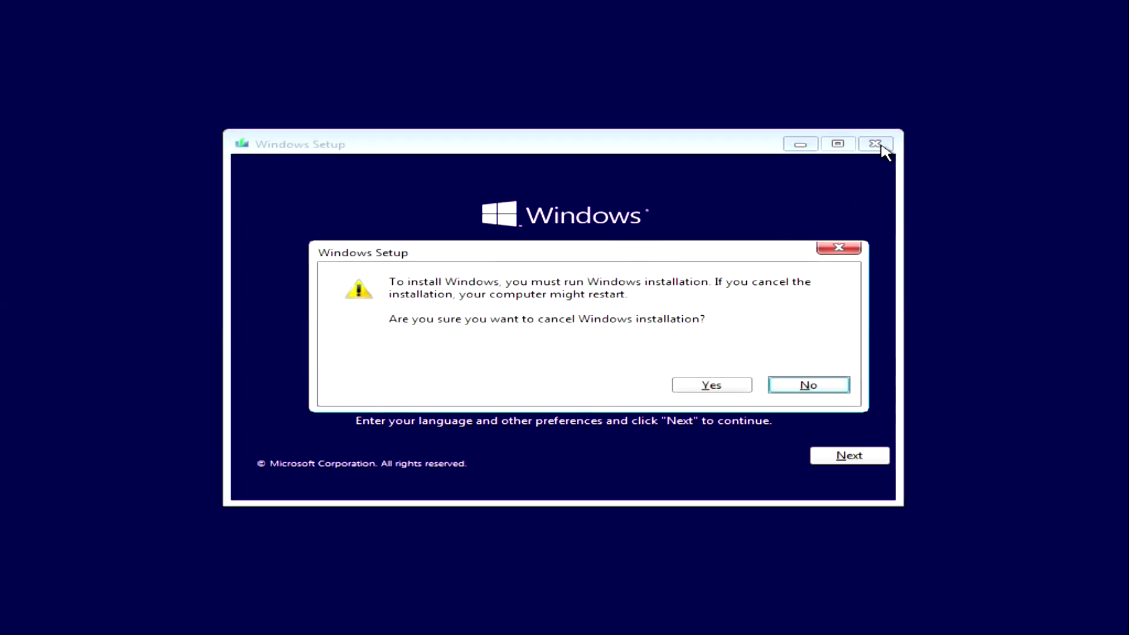
click(726, 388)
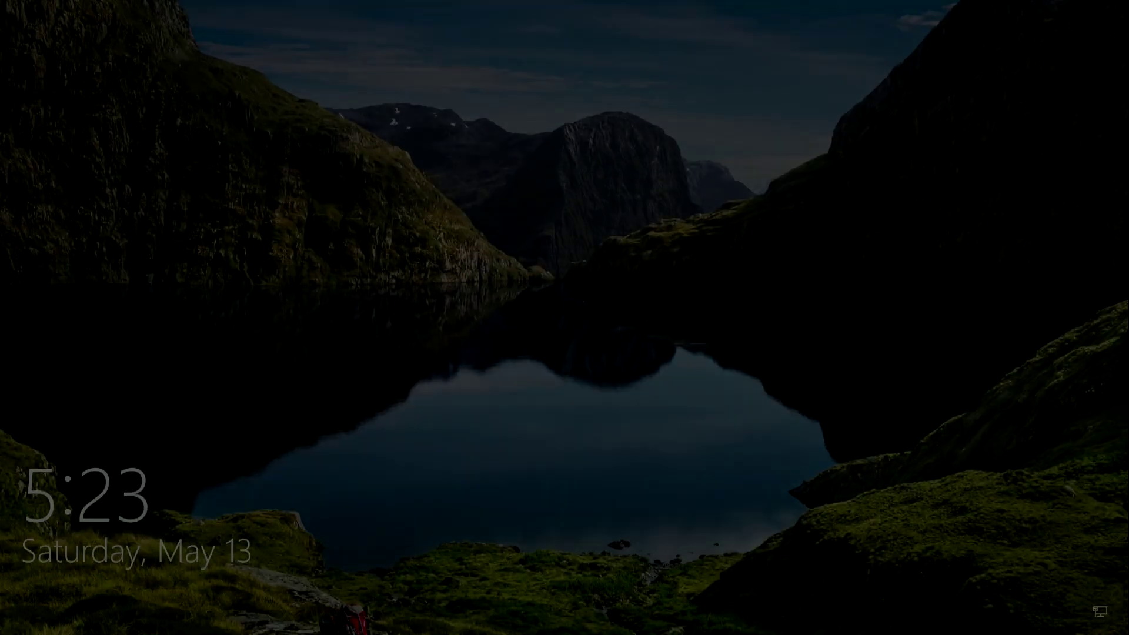
Dismiss the Windows 10 lock screen with the space bar to reach the PIN prompt
key(space)
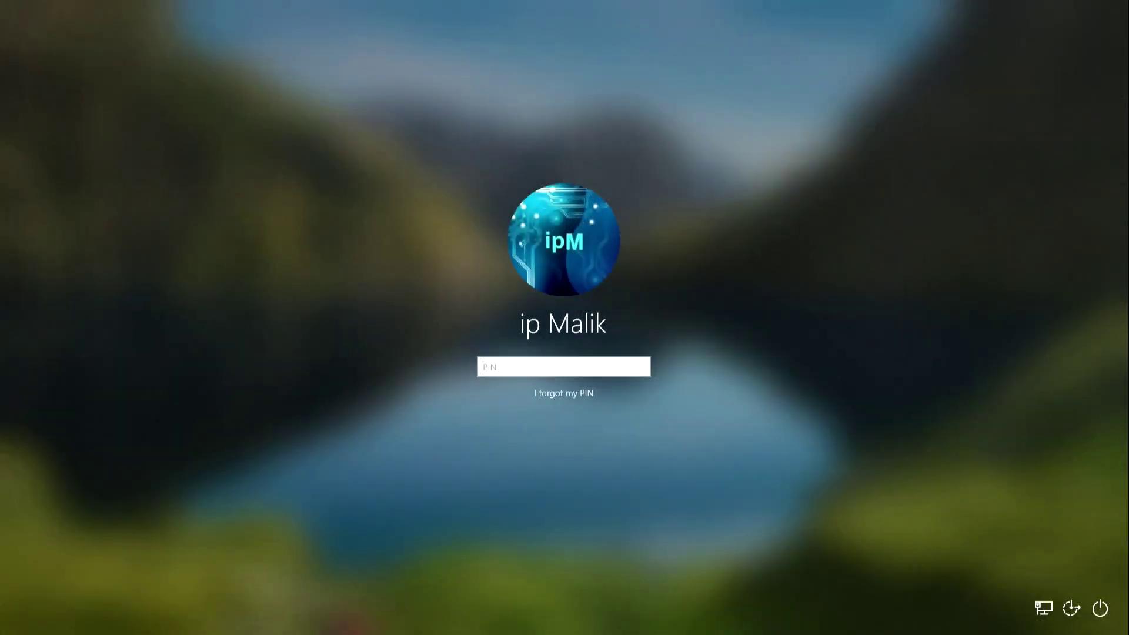
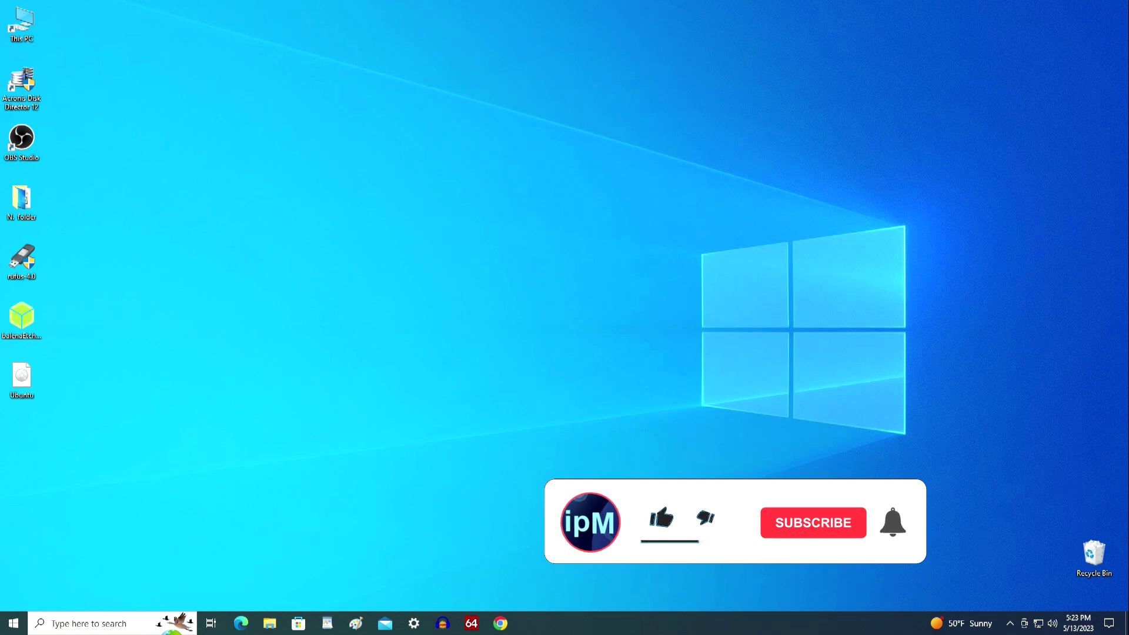